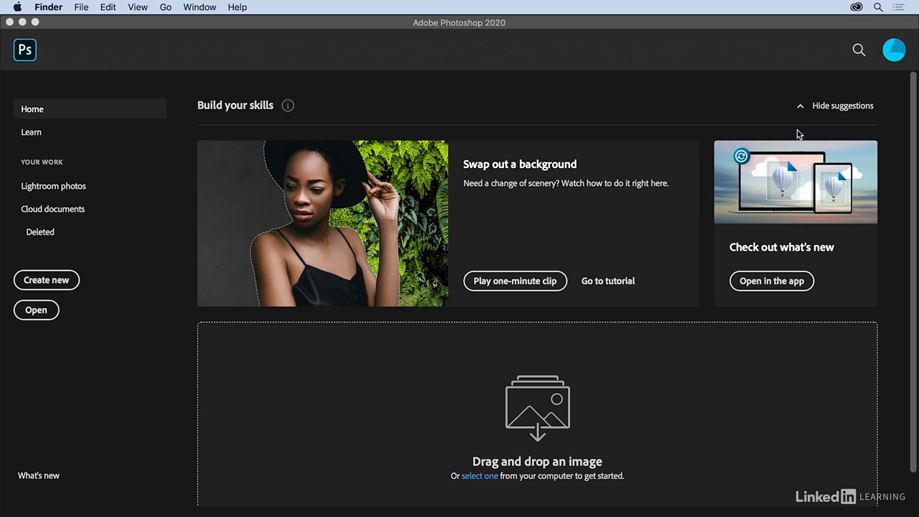
- Hide the suggestions on the Home screen and open Arch.jpg from the 01 Opening Files folder
{"action": "left_click", "coordinate": [799, 108]}
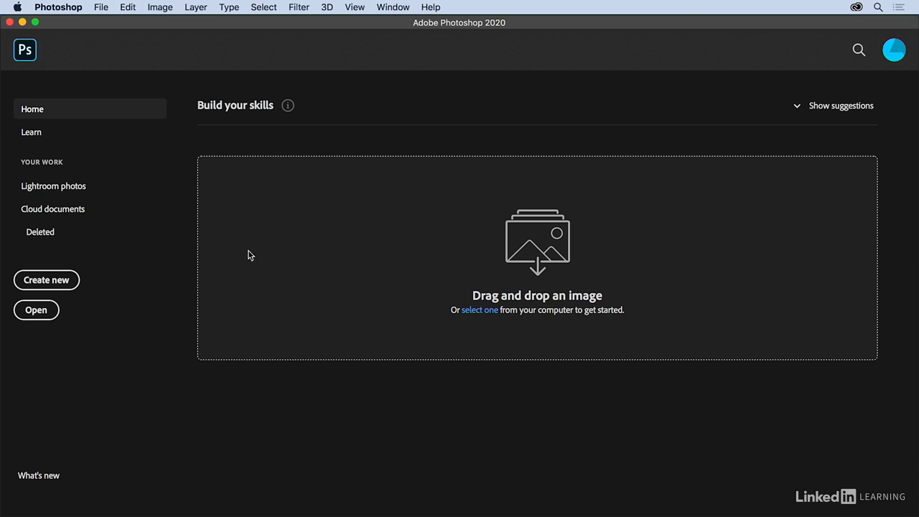
{"action": "left_click", "coordinate": [46, 314]}
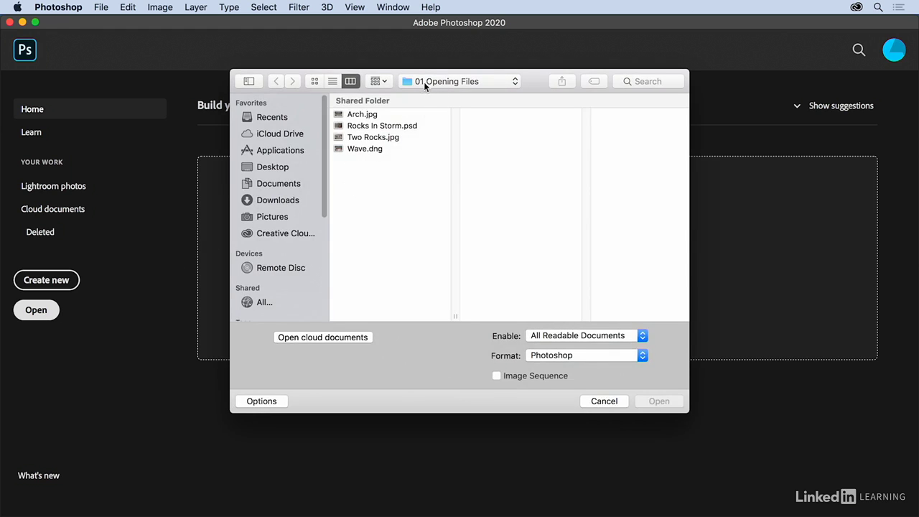
{"action": "double_click", "coordinate": [367, 115]}
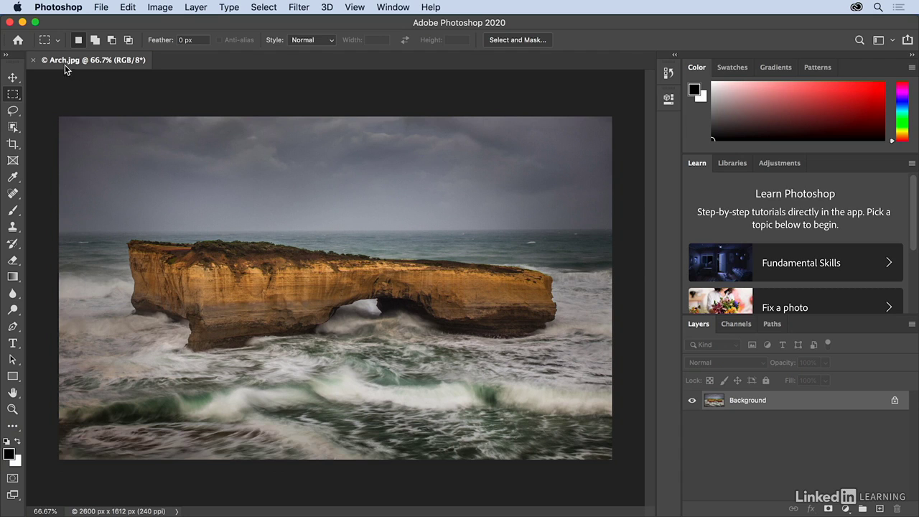
- Visit the Home screen while Arch.jpg is open, and return to the image to close it
{"action": "left_click", "coordinate": [18, 40]}
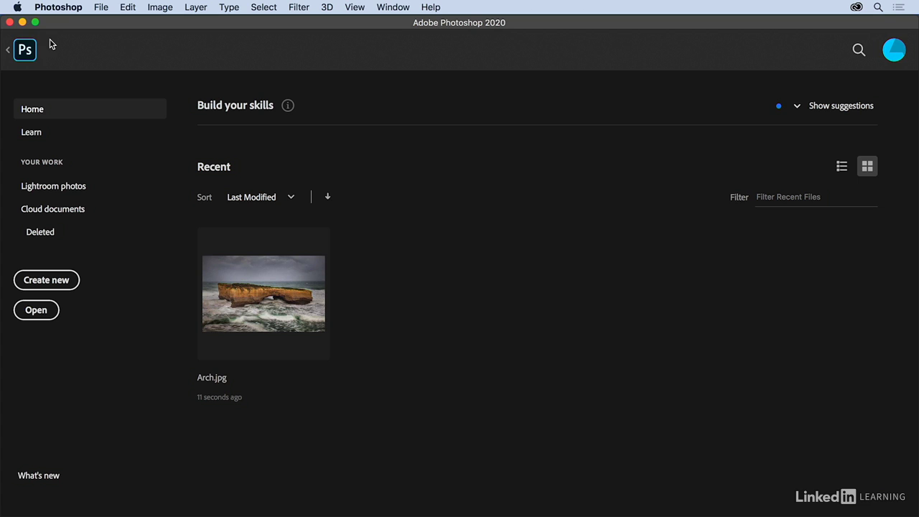
{"action": "key", "text": "Escape"}
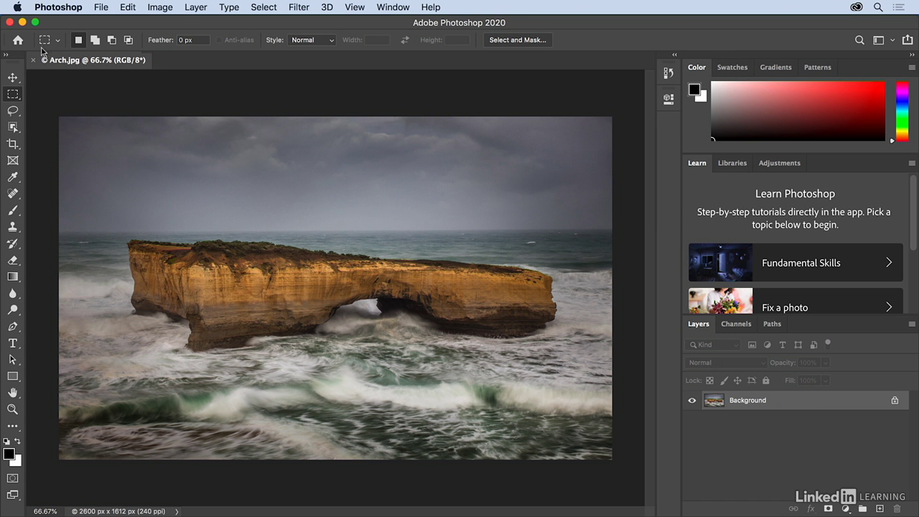
{"action": "left_click", "coordinate": [34, 60]}
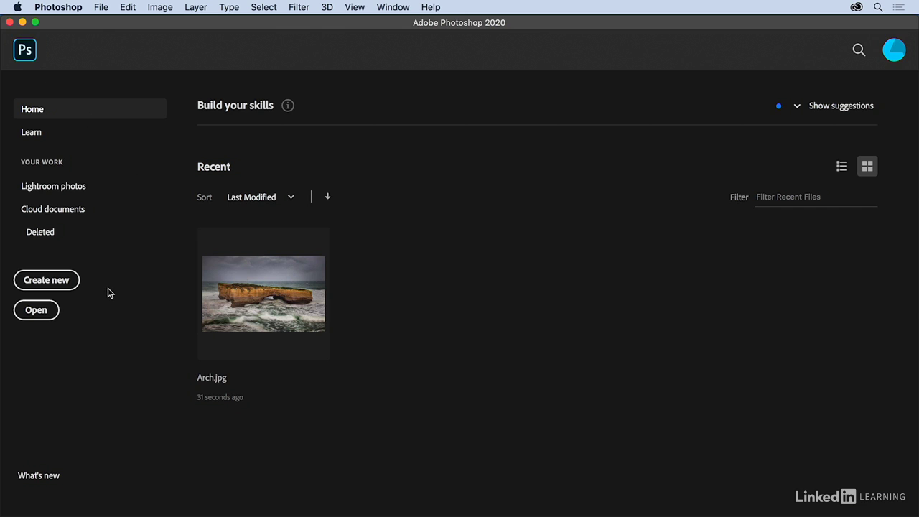
- Start a new document and browse the blank presets for Photo, Print, Art & Illustration and Web
{"action": "left_click", "coordinate": [62, 280]}
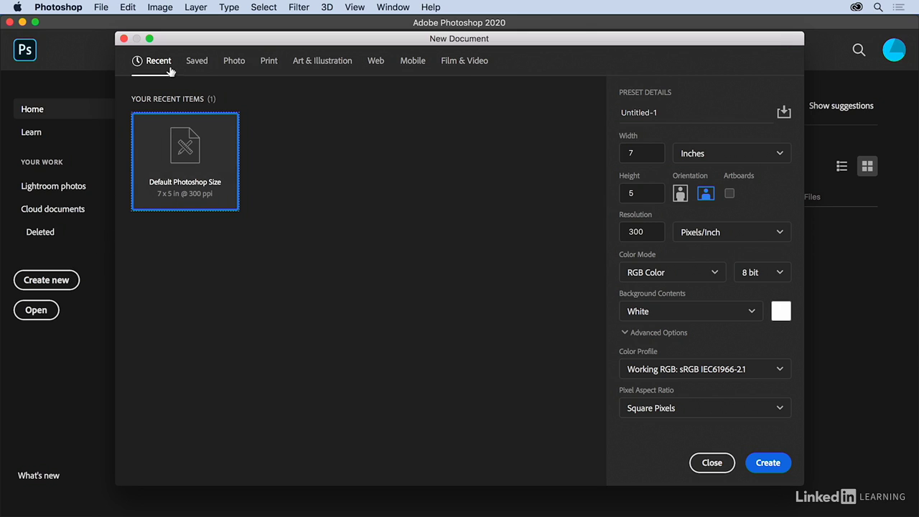
{"action": "left_click", "coordinate": [236, 63]}
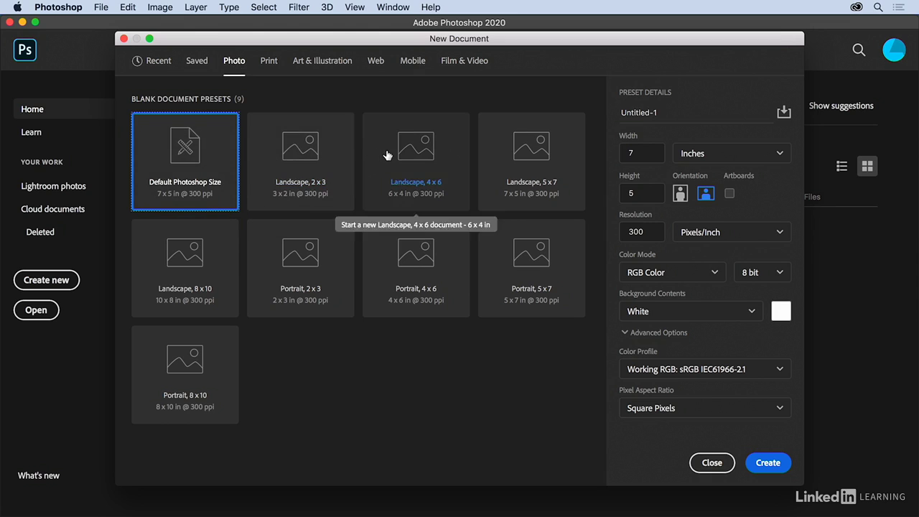
{"action": "left_click", "coordinate": [267, 61]}
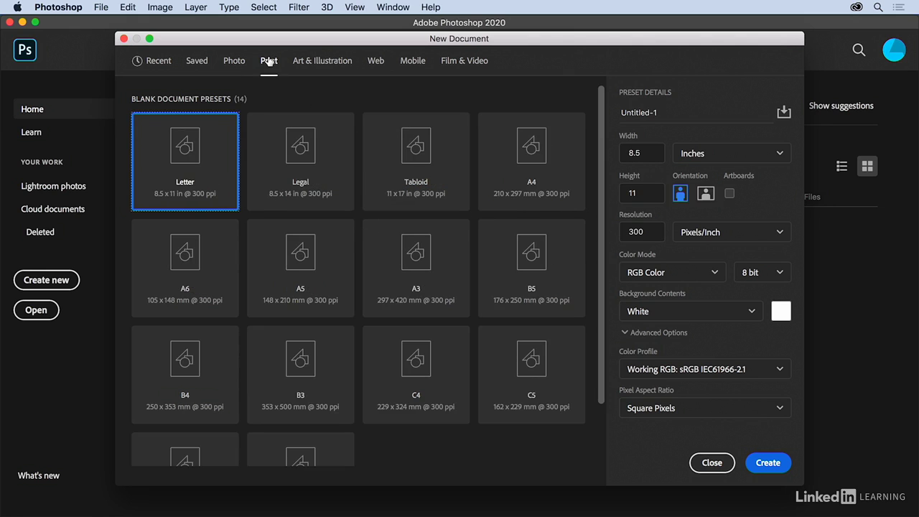
{"action": "left_click", "coordinate": [312, 62]}
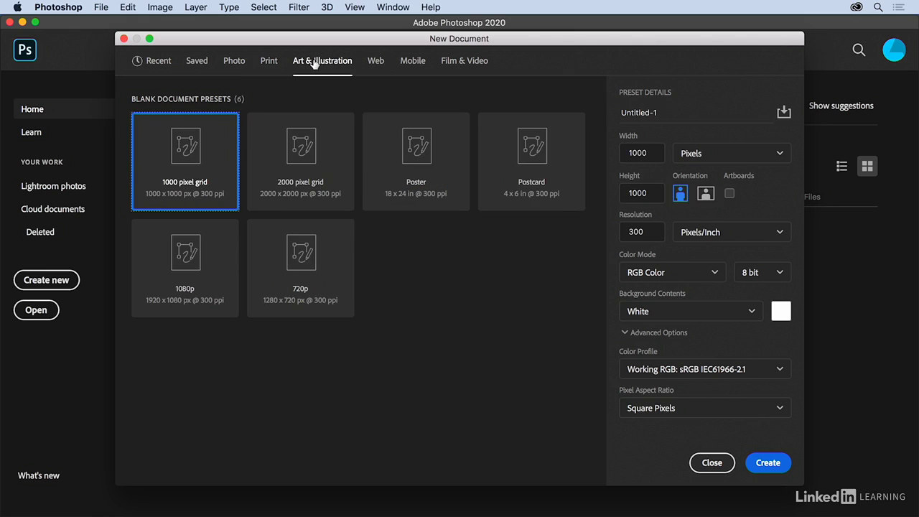
{"action": "left_click", "coordinate": [376, 61]}
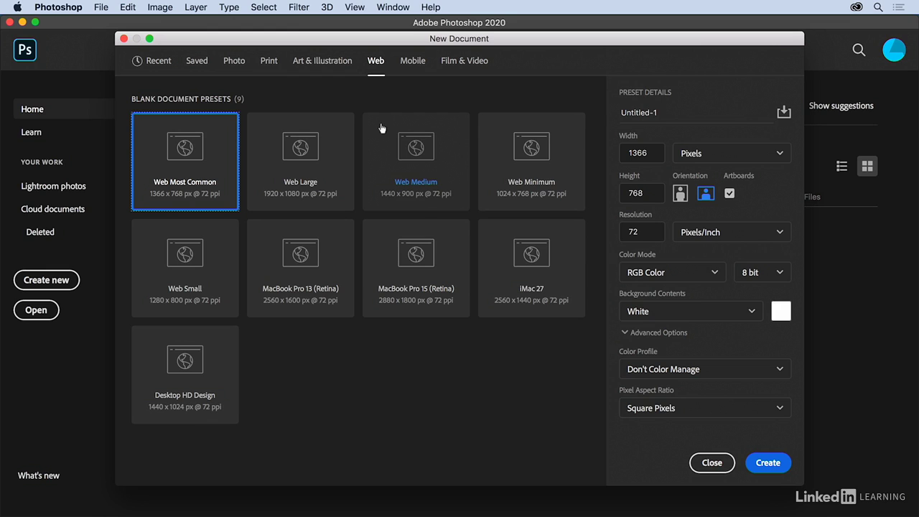
- Starting from the Photo category's Default Photoshop Size, set the new document's width and height to 8 inches
{"action": "left_click", "coordinate": [234, 65]}
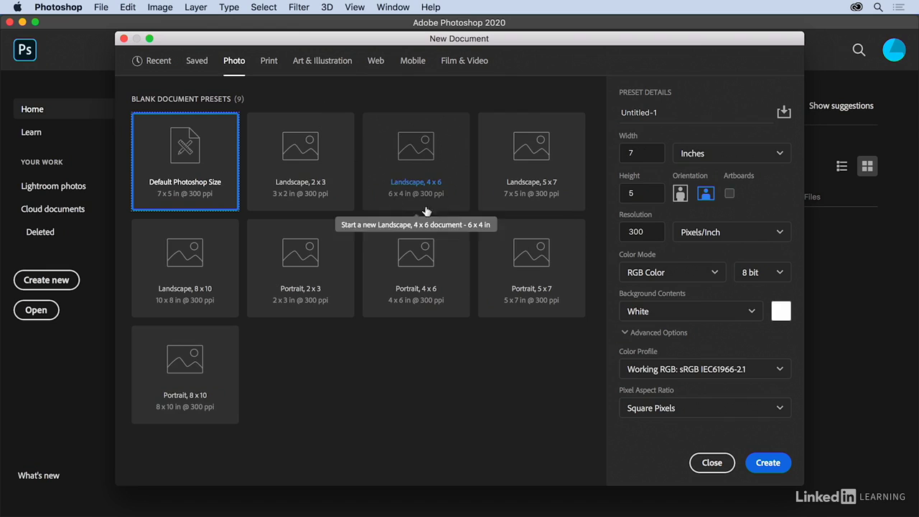
{"action": "left_click", "coordinate": [622, 154]}
{"action": "type", "text": "8"}
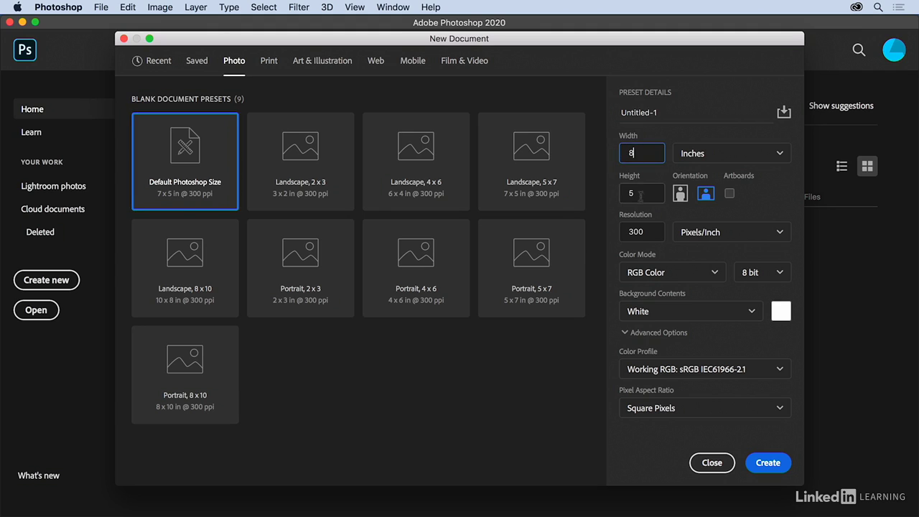
{"action": "key", "text": "Tab"}
{"action": "type", "text": "8"}
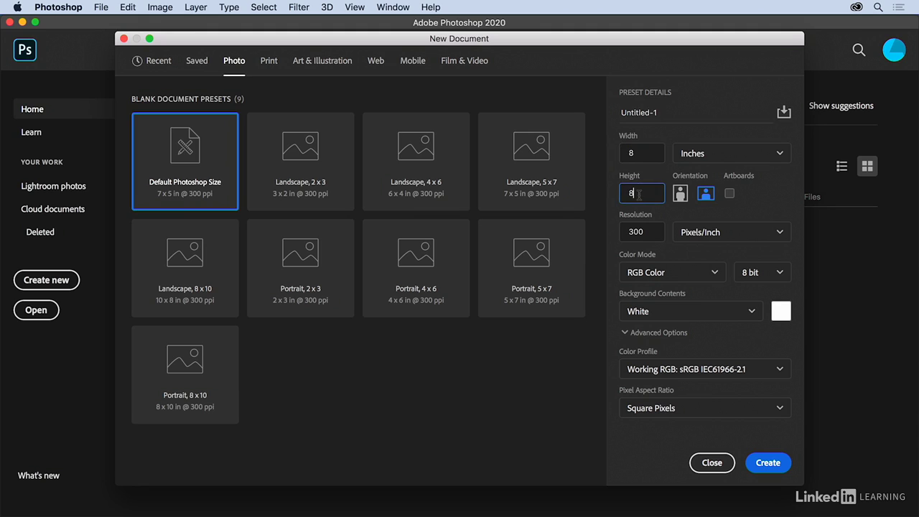
{"action": "left_click", "coordinate": [715, 155]}
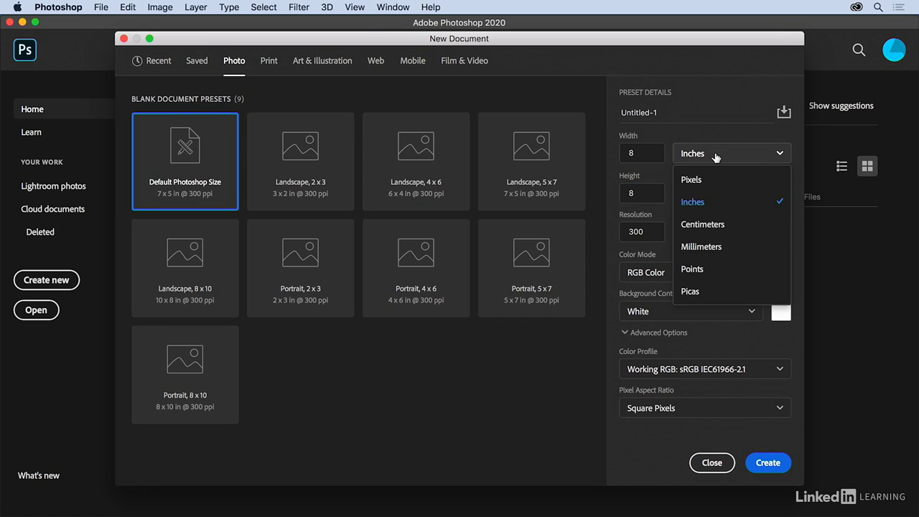
{"action": "left_click", "coordinate": [715, 207]}
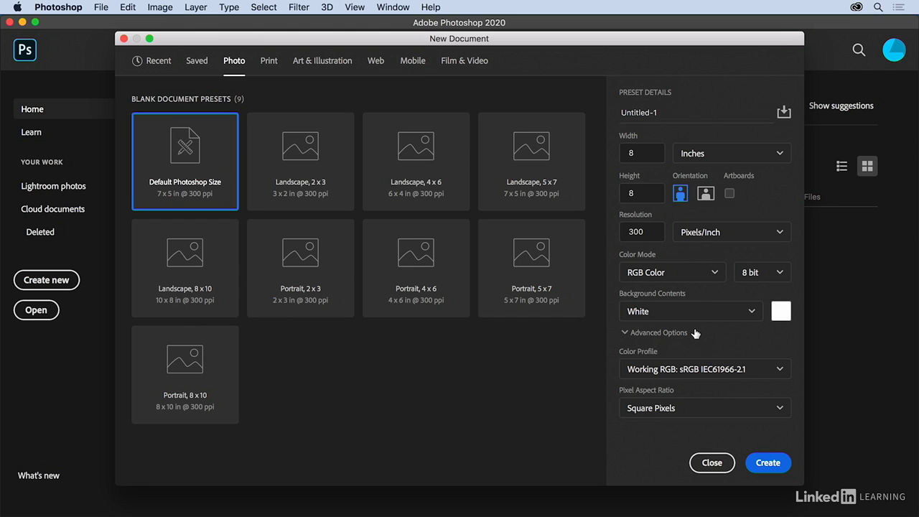
- Save the current document settings as a preset named "8x8 in @ 300 ppi"
{"action": "left_click", "coordinate": [785, 115]}
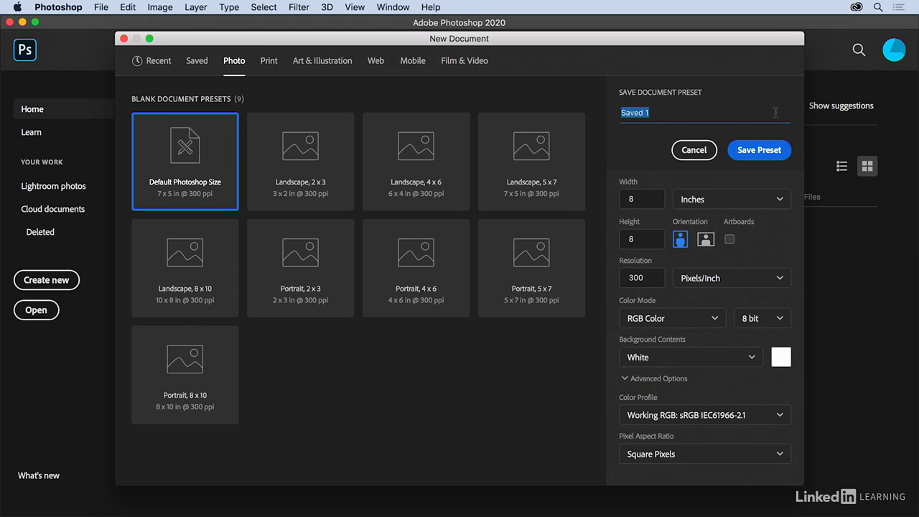
{"action": "type", "text": "8"}
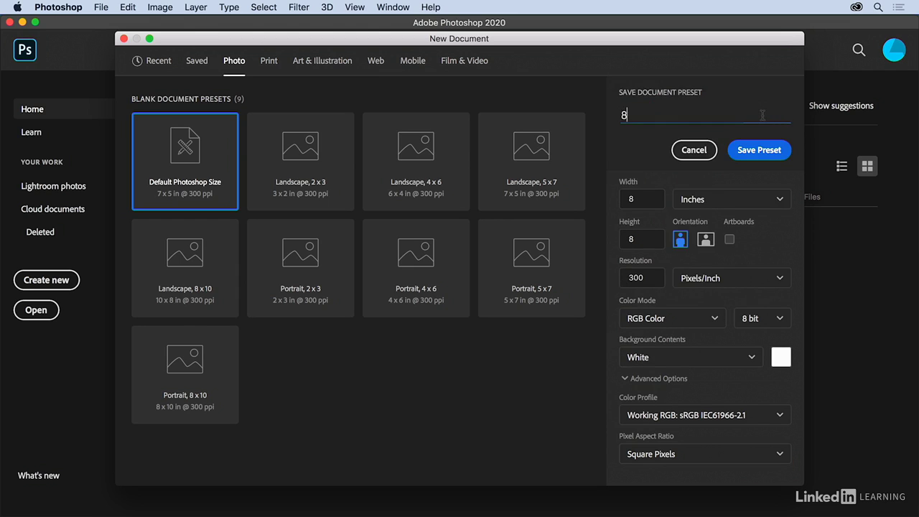
{"action": "type", "text": "x8 in @ 300 ppi"}
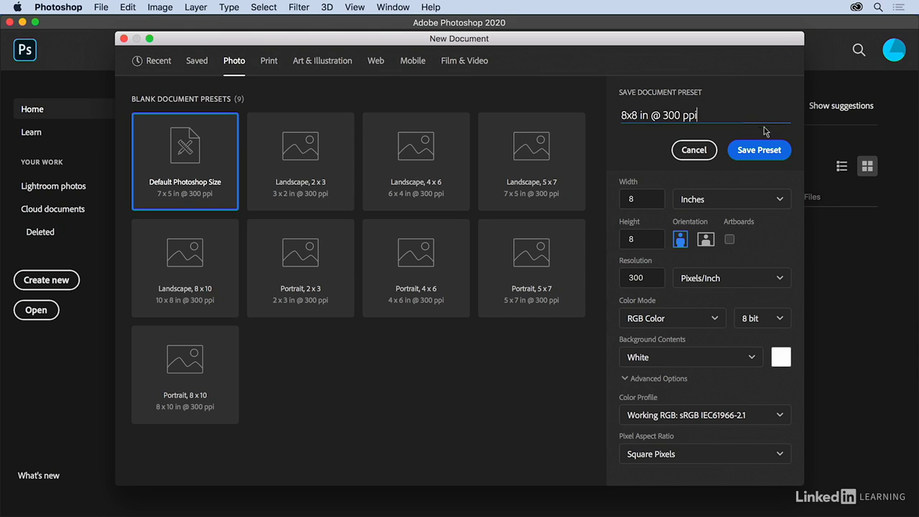
{"action": "left_click", "coordinate": [766, 152]}
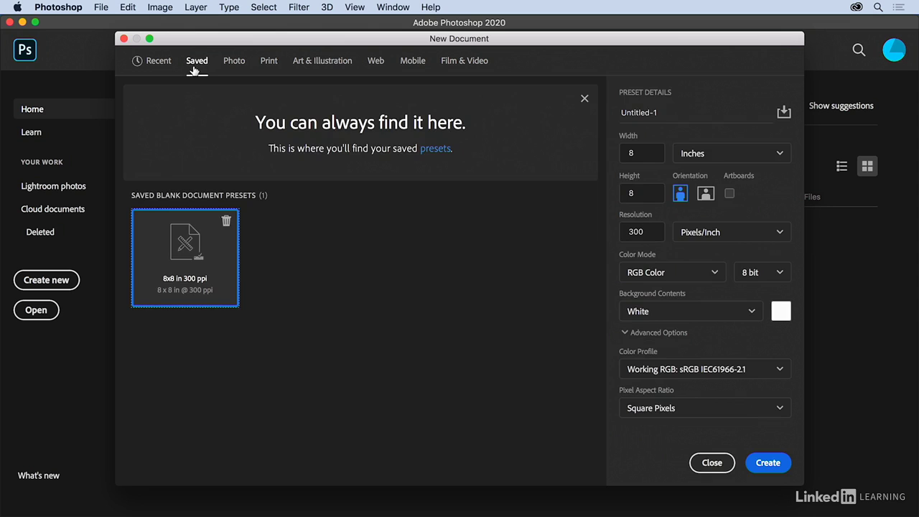
- Create a blank document from the saved 8x8 inch, 300 ppi preset and close it
{"action": "left_click", "coordinate": [584, 99]}
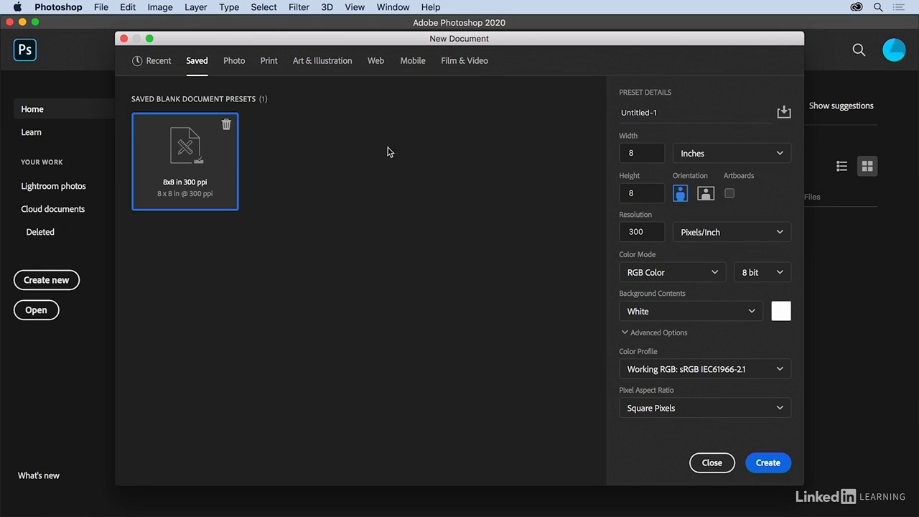
{"action": "double_click", "coordinate": [192, 158]}
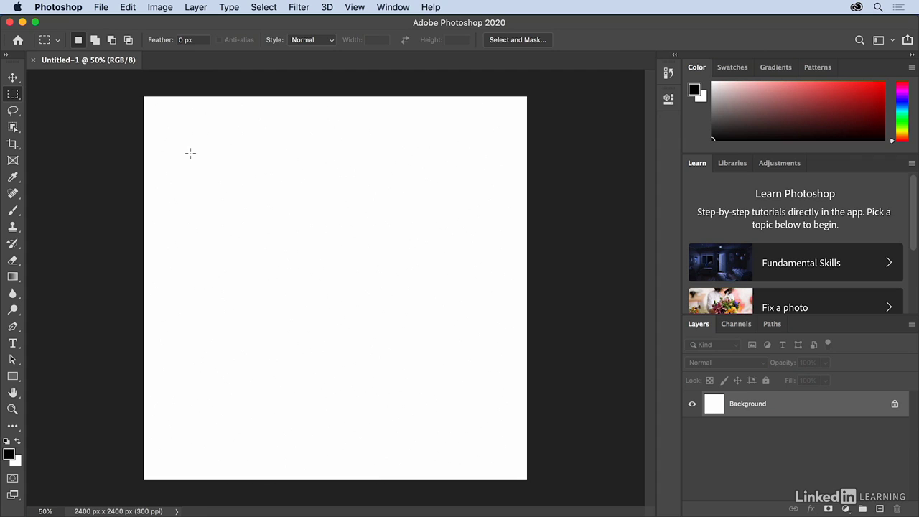
{"action": "left_click", "coordinate": [33, 60]}
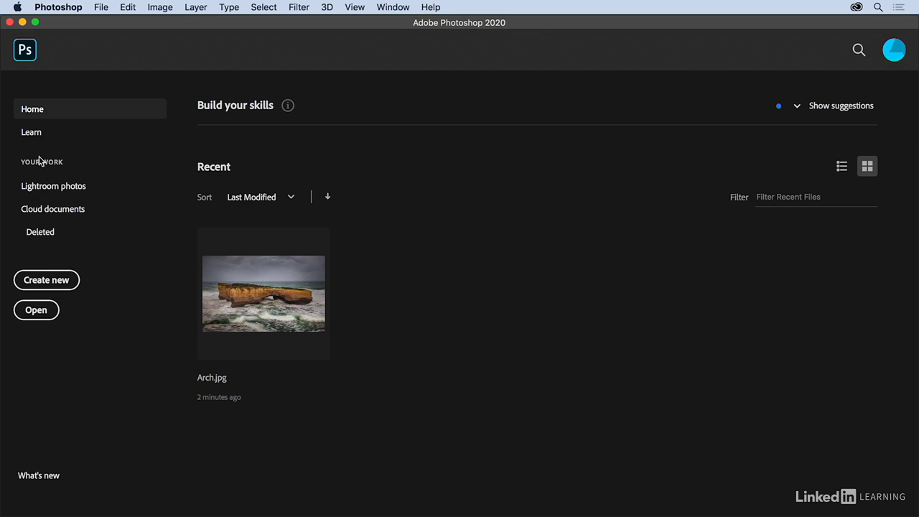
- Check the recent and saved presets for new documents, and leave without creating a document
{"action": "left_click", "coordinate": [42, 280]}
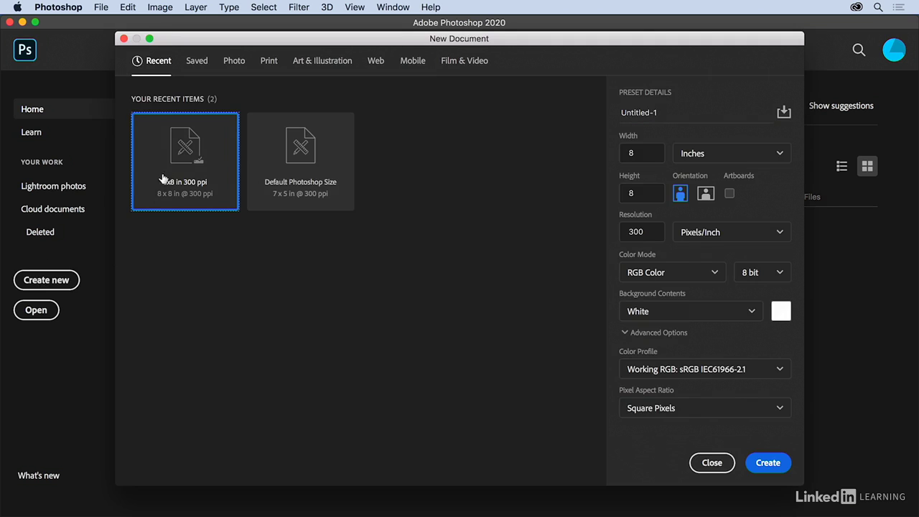
{"action": "left_click", "coordinate": [197, 62]}
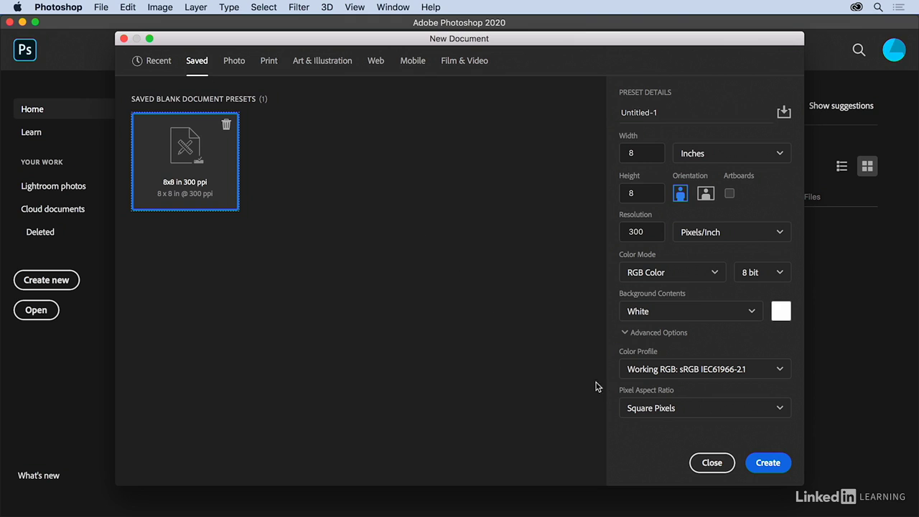
{"action": "left_click", "coordinate": [709, 461]}
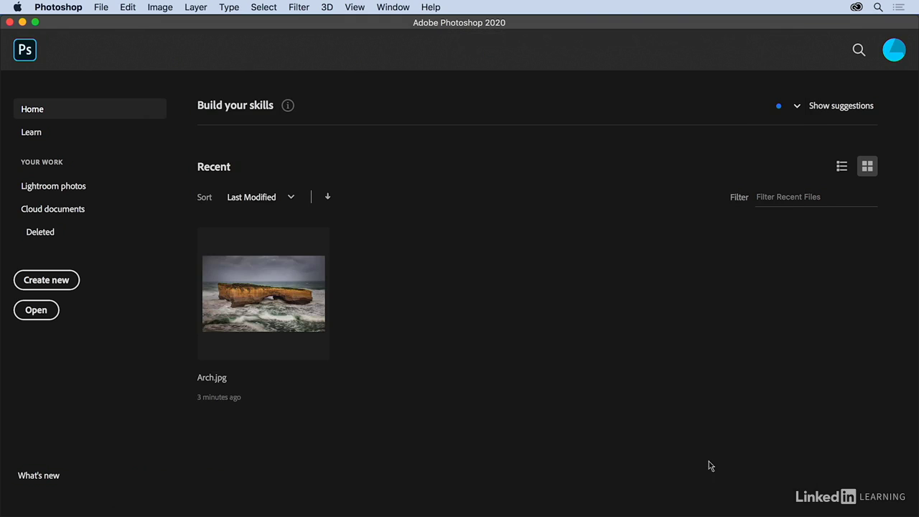
- View the Lightroom photos and cloud documents sections, and return to the Home screen
{"action": "left_click", "coordinate": [87, 185]}
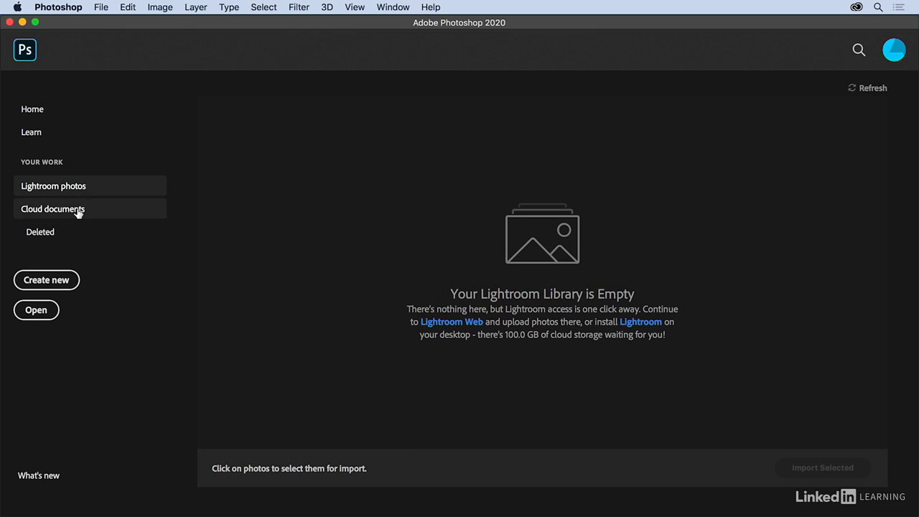
{"action": "left_click", "coordinate": [79, 213]}
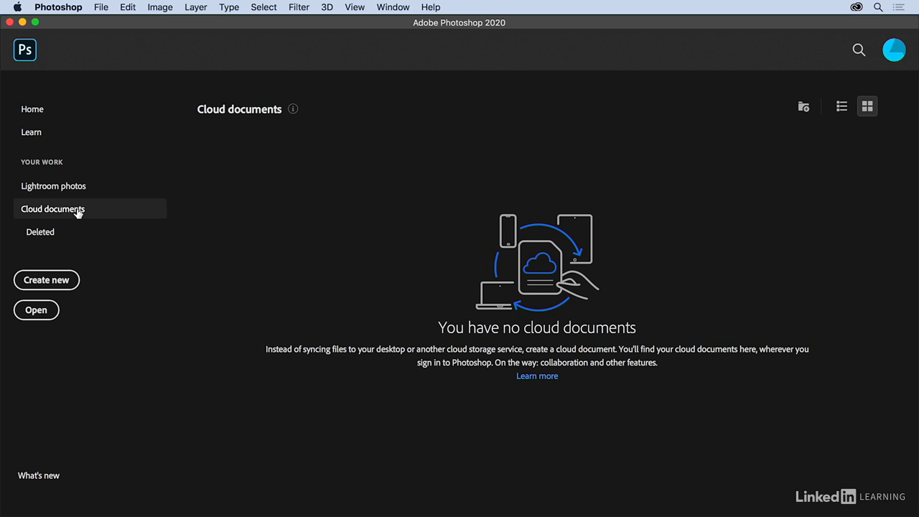
{"action": "left_click", "coordinate": [40, 112]}
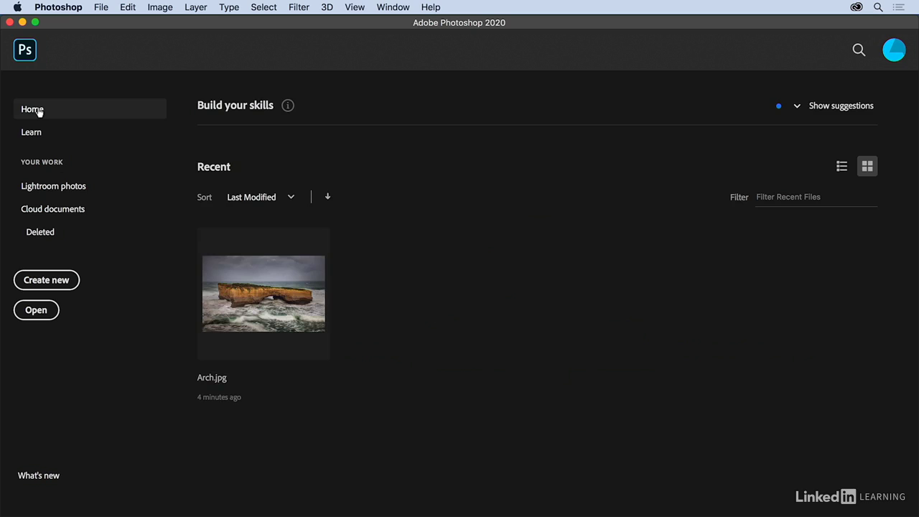
- Check the "Auto show the Home Screen" option in the General preferences and close the preferences
{"action": "left_click", "coordinate": [64, 9]}
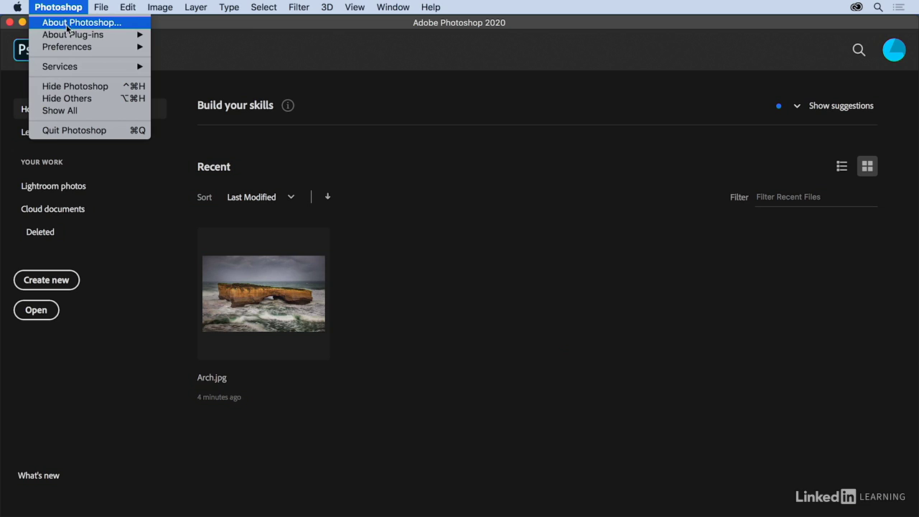
{"action": "mouse_move", "coordinate": [70, 50]}
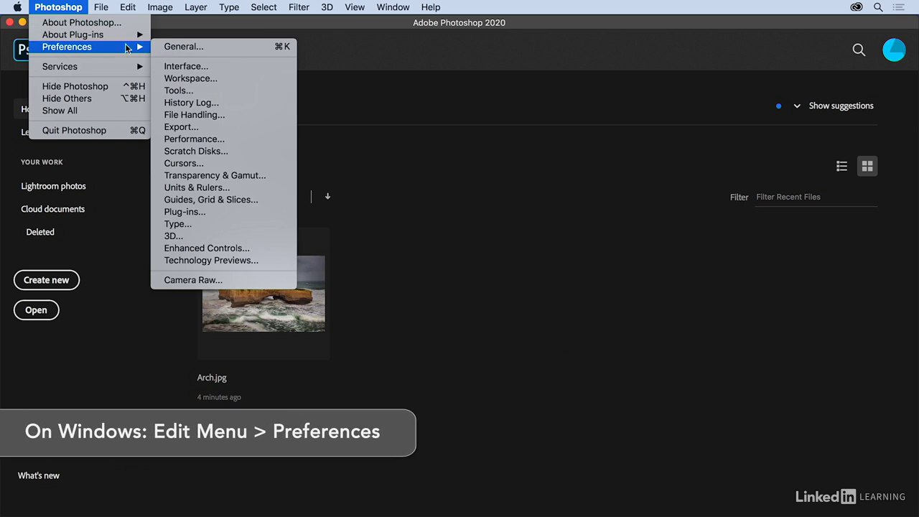
{"action": "left_click", "coordinate": [172, 49]}
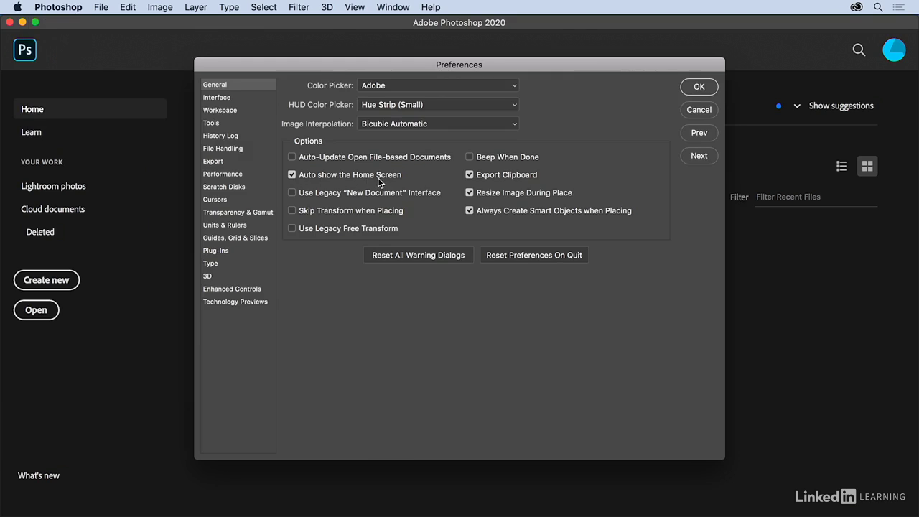
{"action": "left_click", "coordinate": [699, 87]}
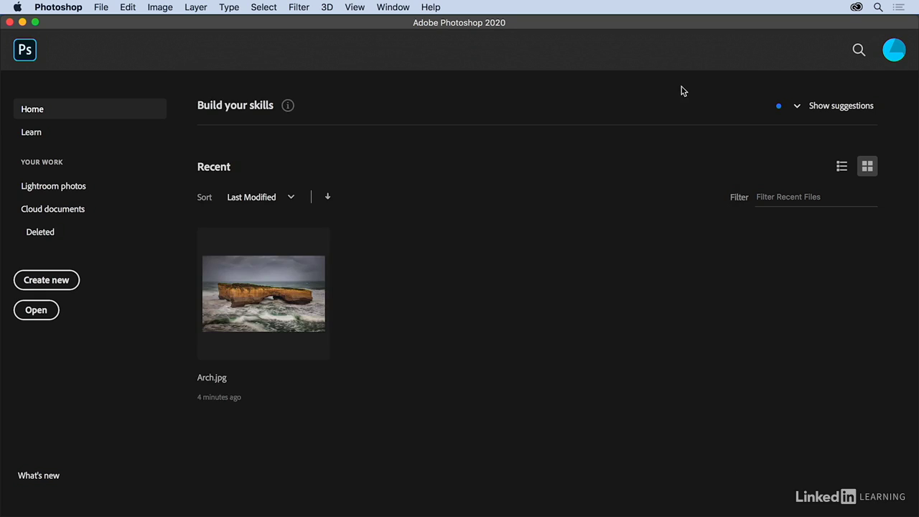